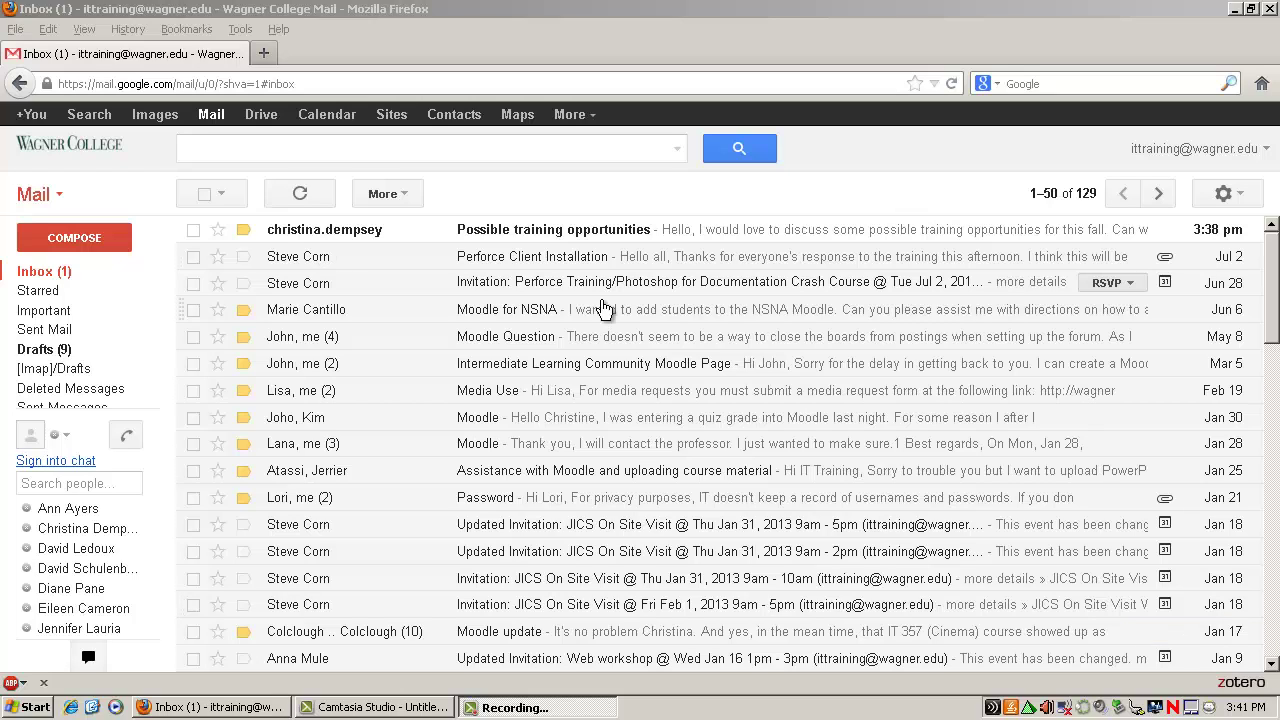
Reply to the "Possible training opportunities" email with "Sure! How about this Friday afternoon?" and send it
{"action": "left_click", "coordinate": [657, 233]}
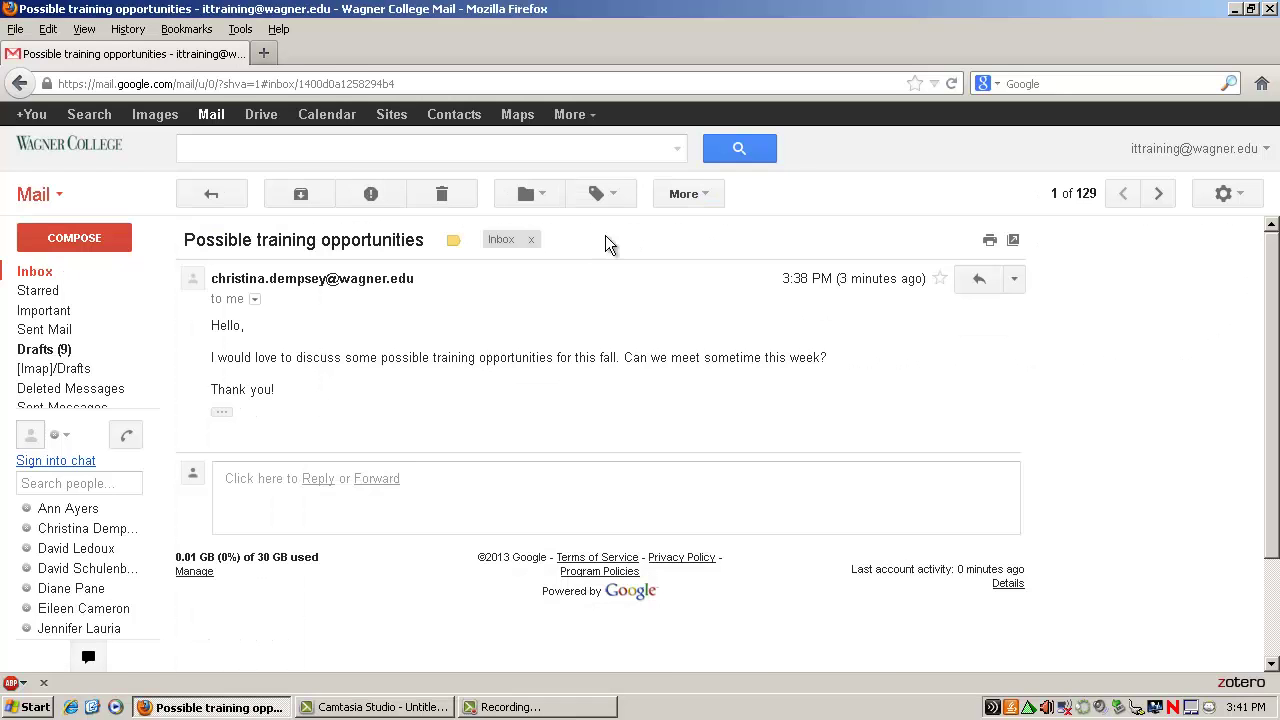
{"action": "scroll", "coordinate": [360, 437], "scroll_direction": "down", "scroll_amount": 1}
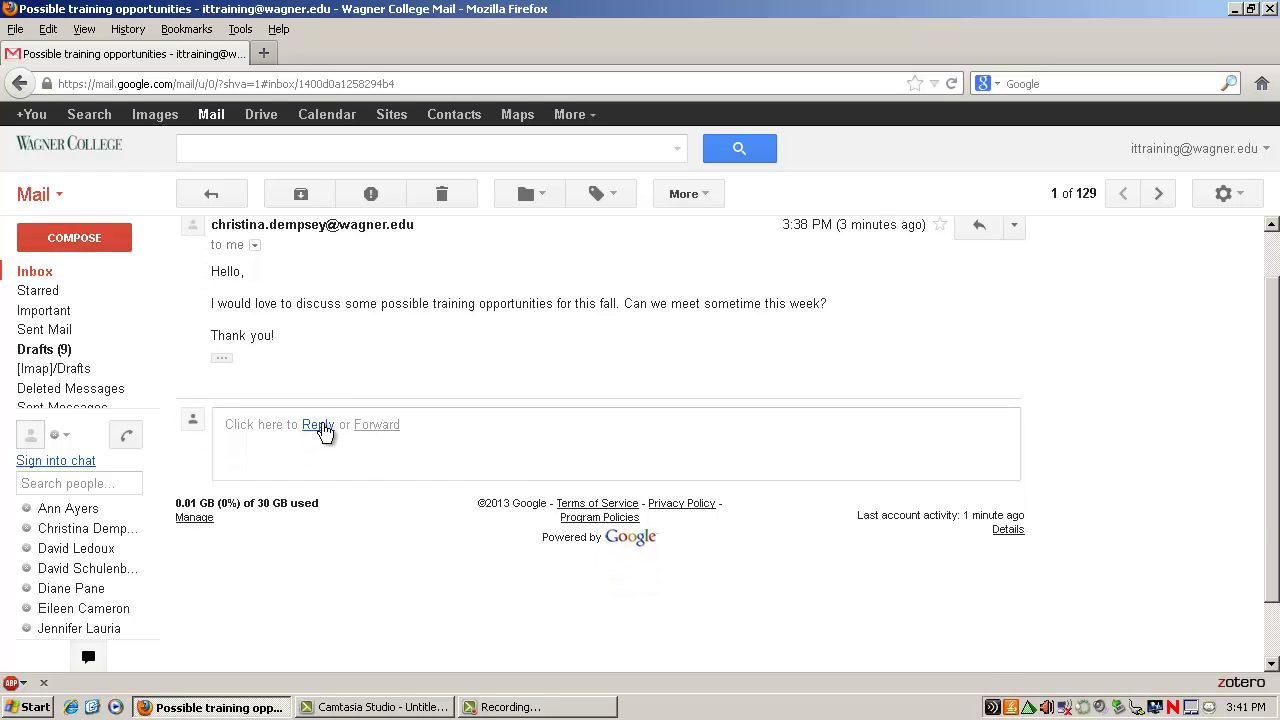
{"action": "left_click", "coordinate": [318, 425]}
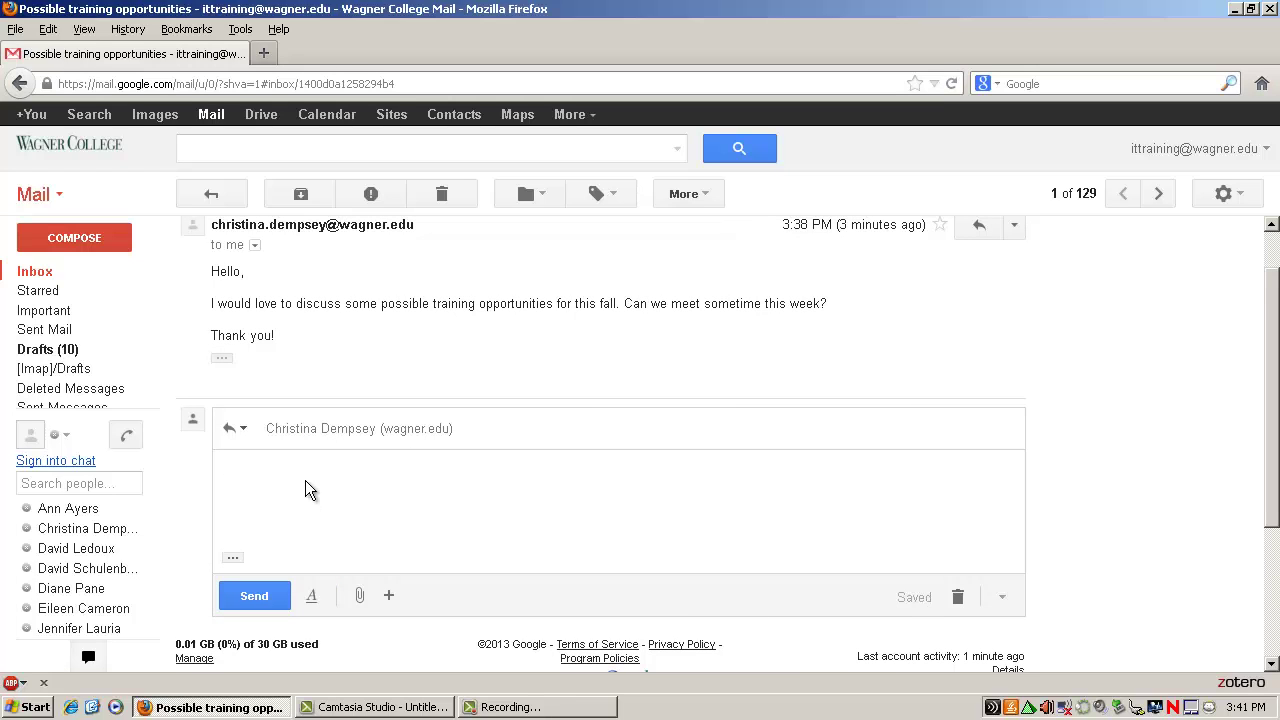
{"action": "type", "text": "Sure! How about this Friday afternoon?"}
{"action": "left_click", "coordinate": [252, 598]}
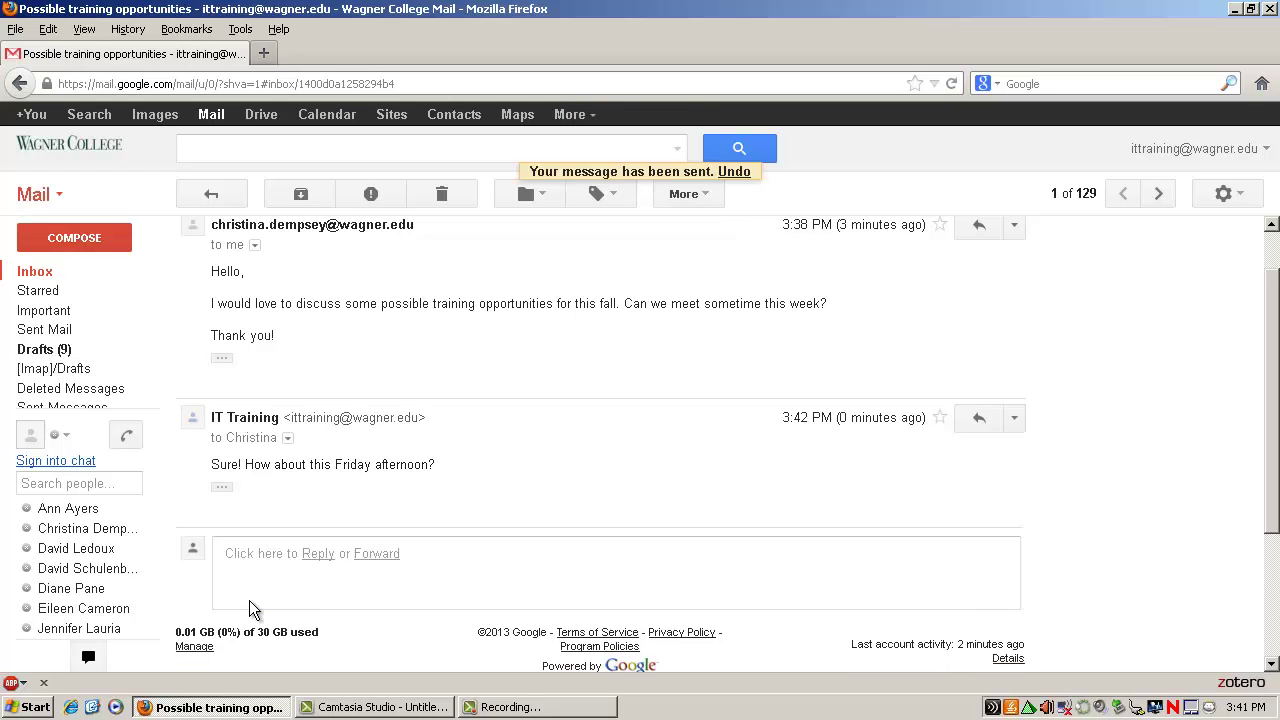
Reopen the "Possible training opportunities" conversation from the inbox and expand its original message
{"action": "left_click", "coordinate": [72, 276]}
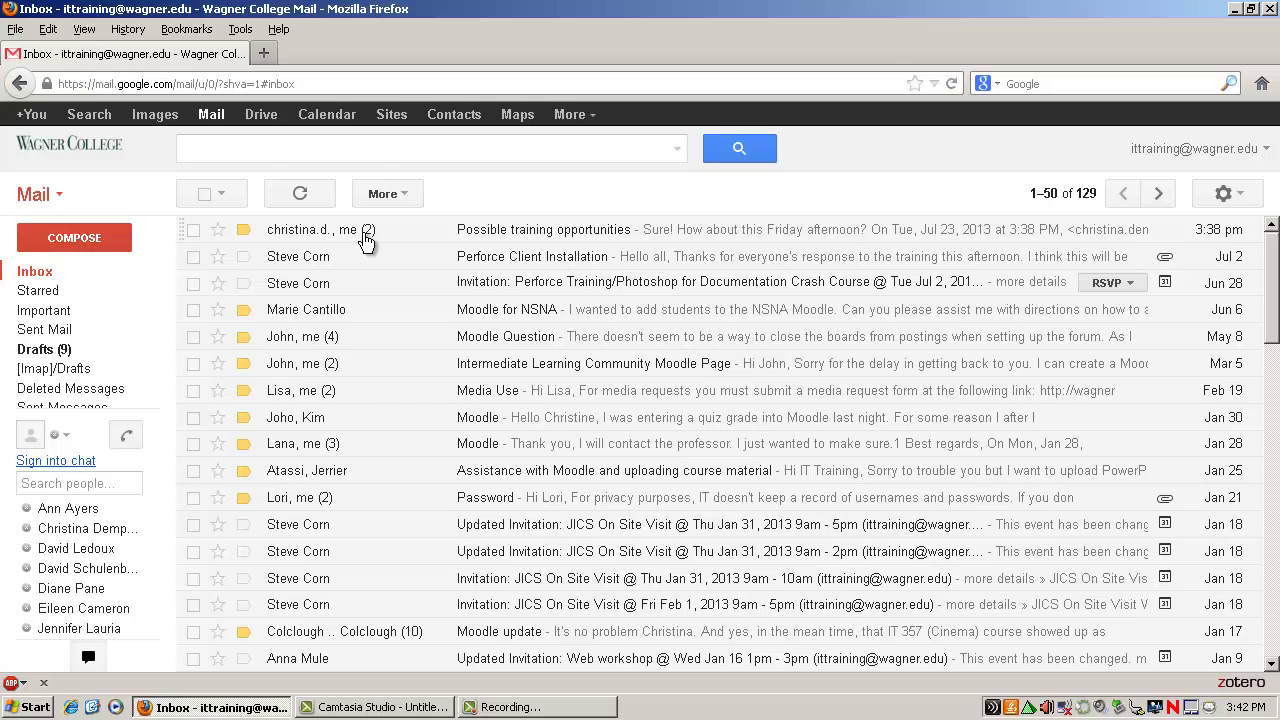
{"action": "left_click", "coordinate": [534, 233]}
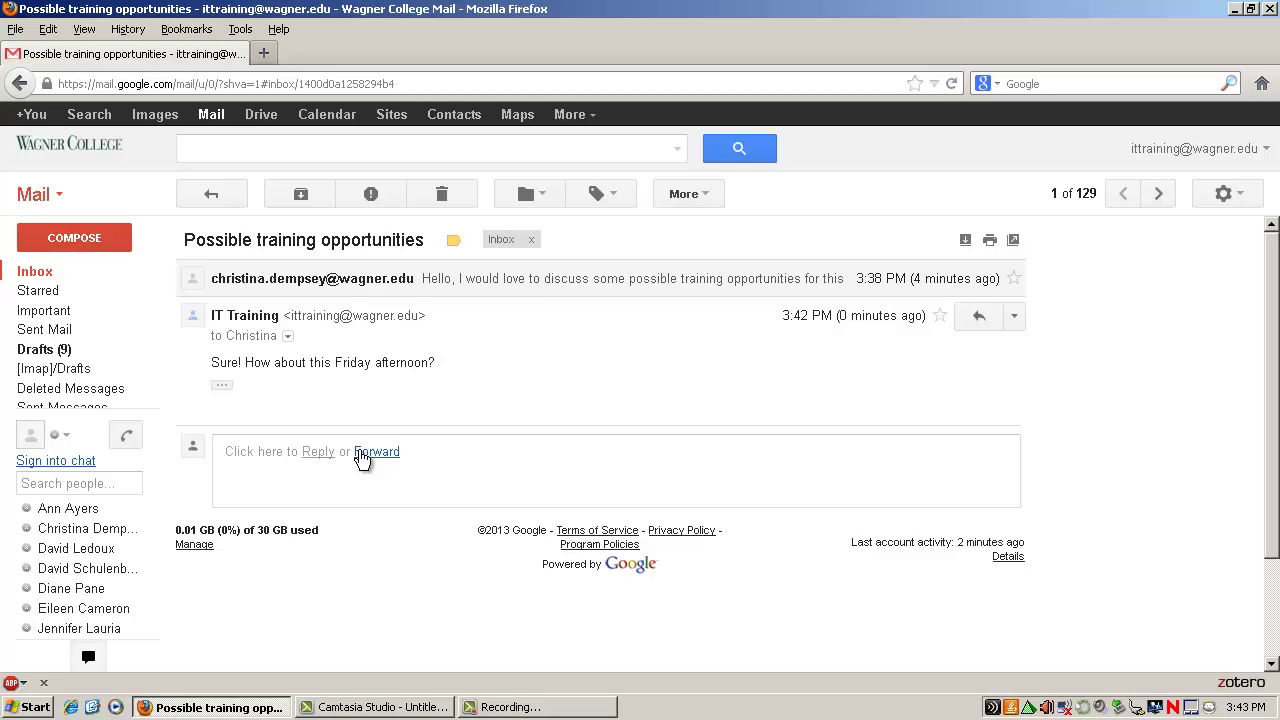
{"action": "left_click", "coordinate": [660, 287]}
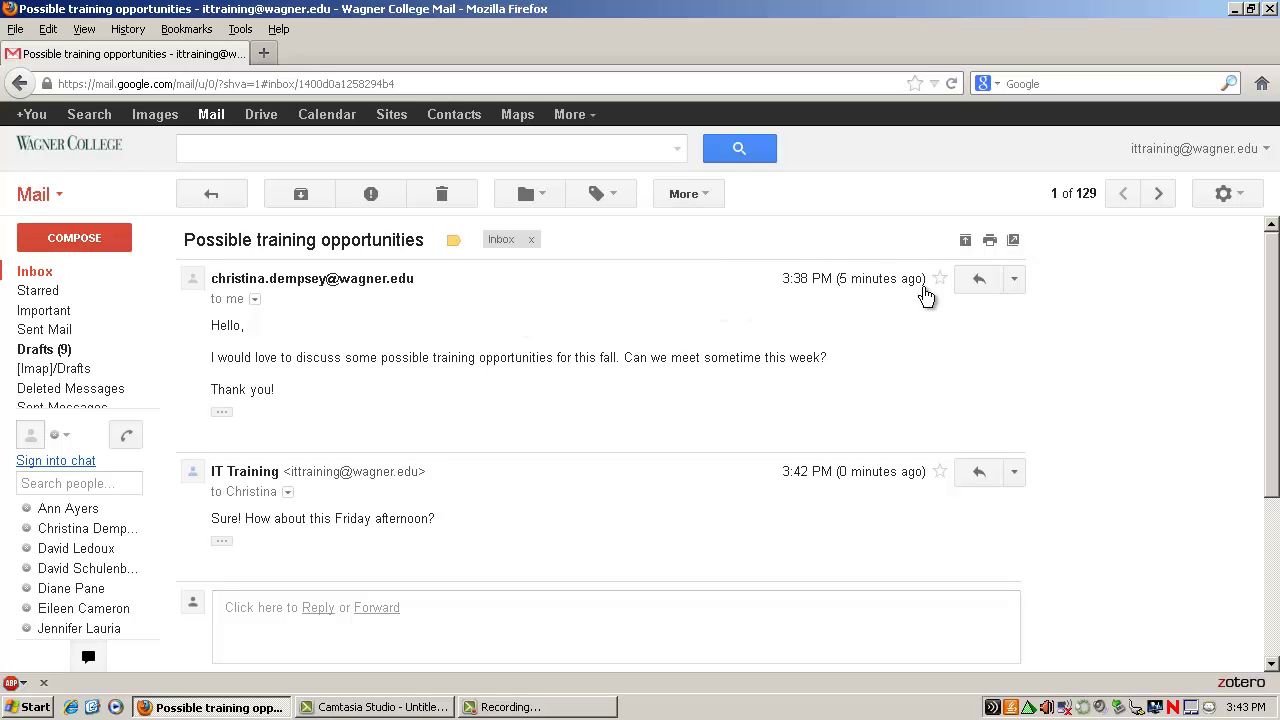
Start a reply directly from the conversation's original message and discard the draft
{"action": "left_click", "coordinate": [977, 283]}
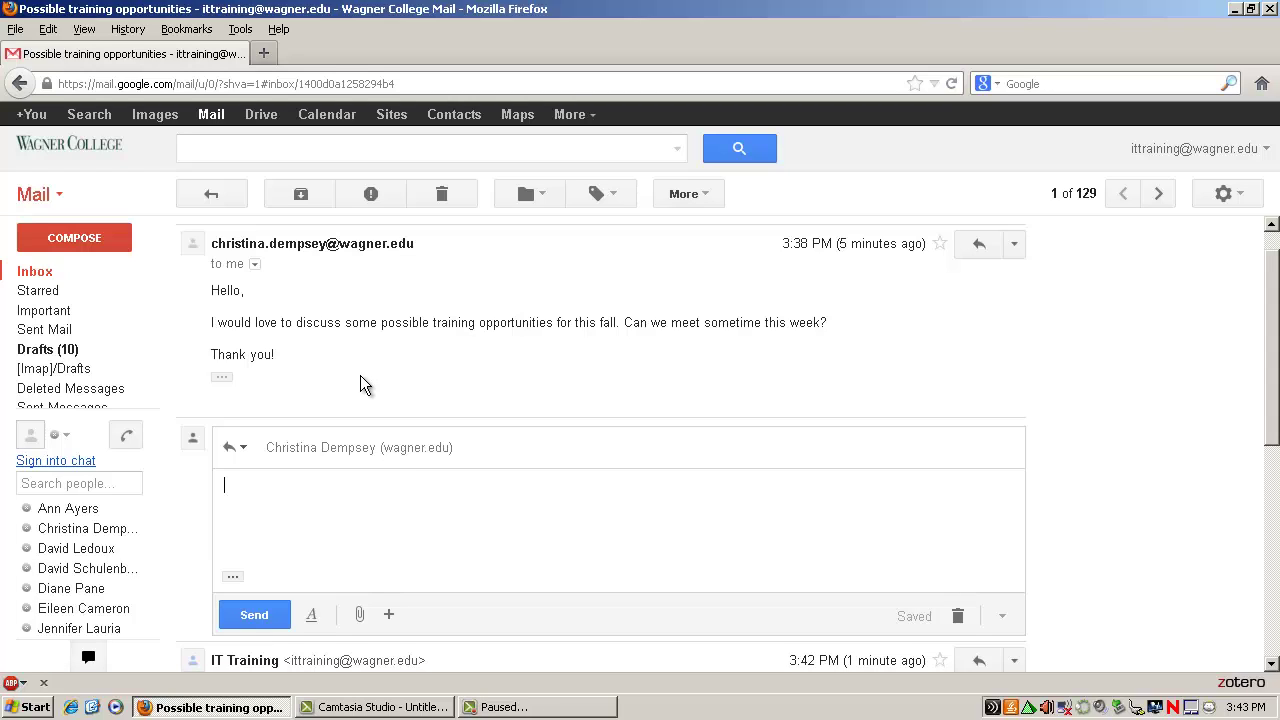
{"action": "left_click", "coordinate": [957, 616]}
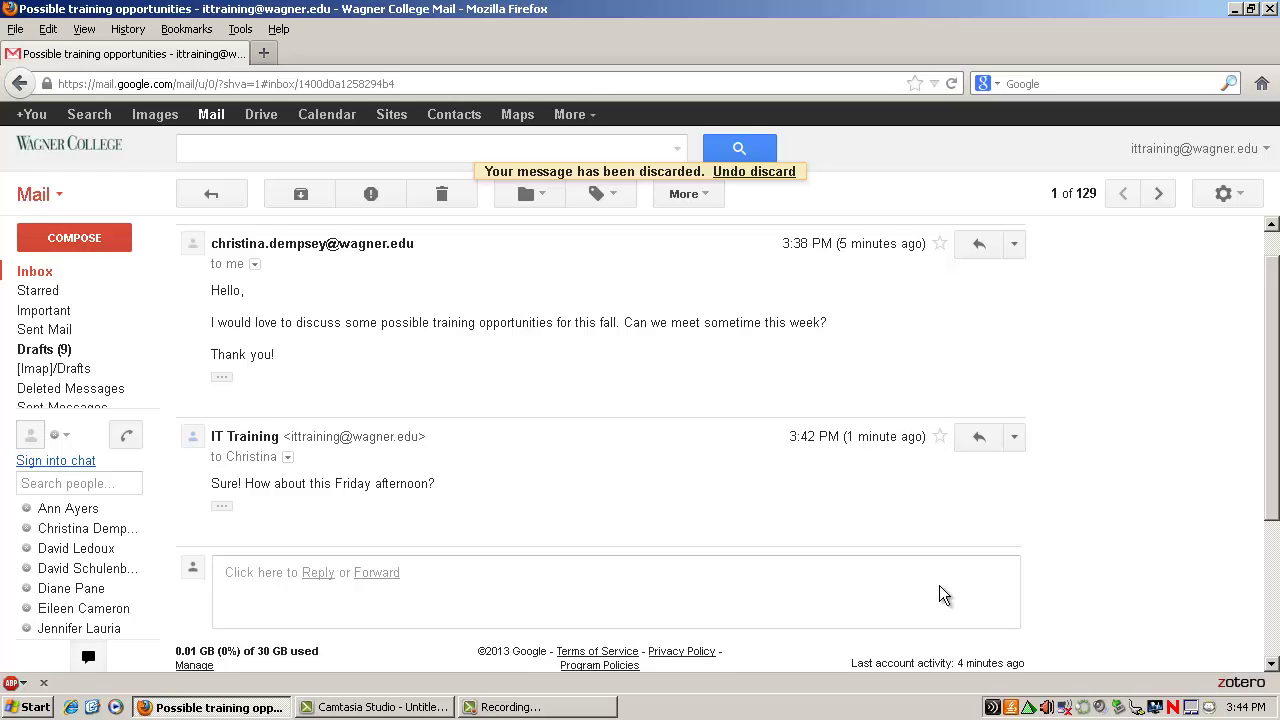
Show the trimmed content of the sent reply and review the quoted original message
{"action": "left_click", "coordinate": [222, 508]}
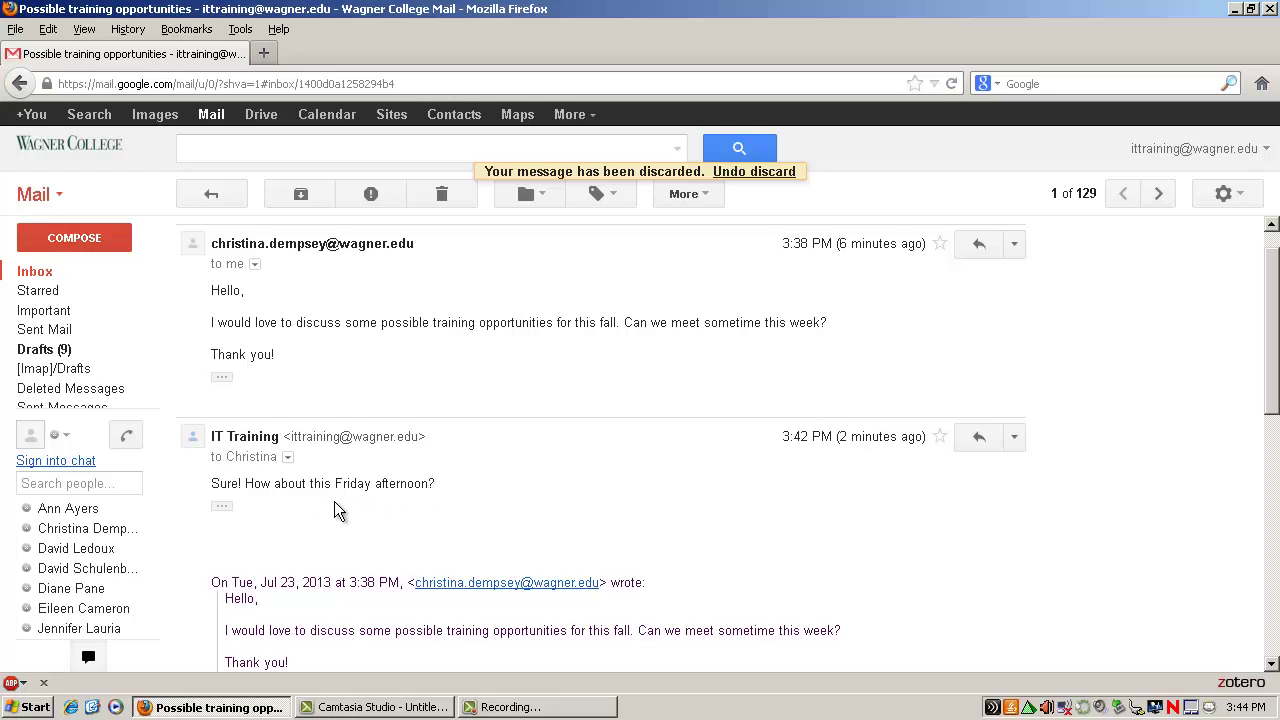
{"action": "scroll", "coordinate": [284, 605], "scroll_direction": "down", "scroll_amount": 1}
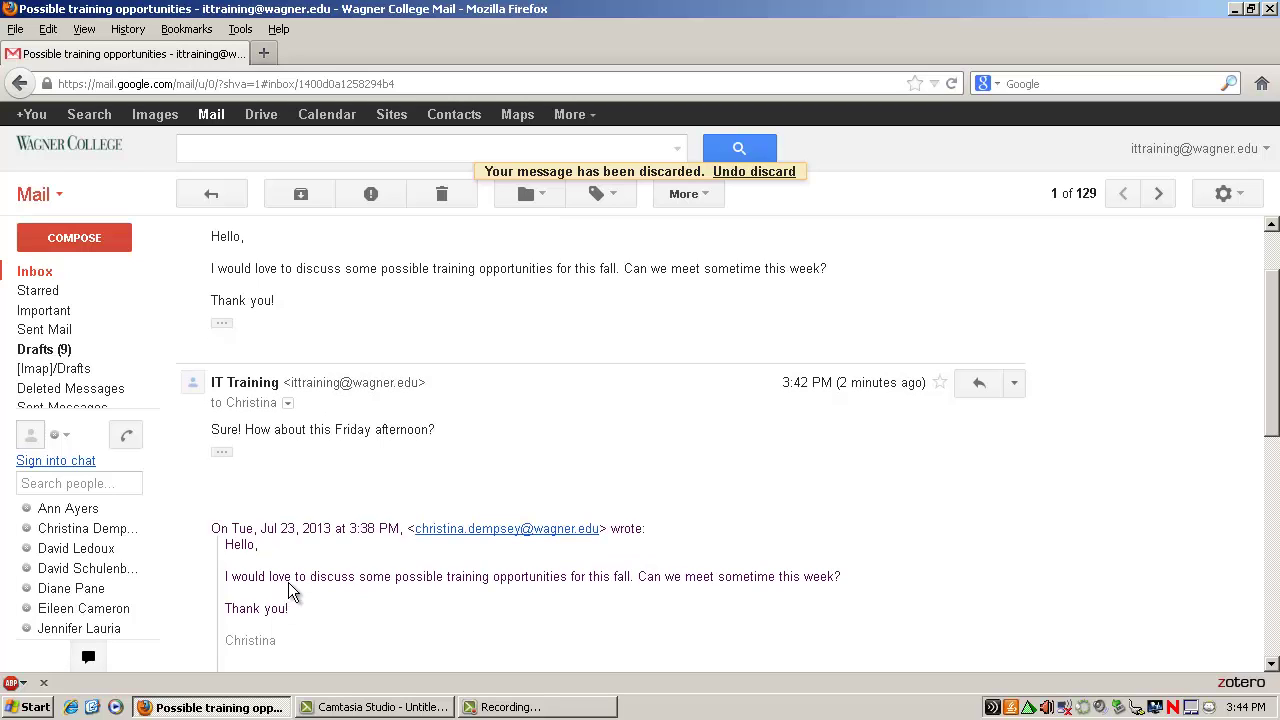
{"action": "scroll", "coordinate": [295, 602], "scroll_direction": "down", "scroll_amount": 1}
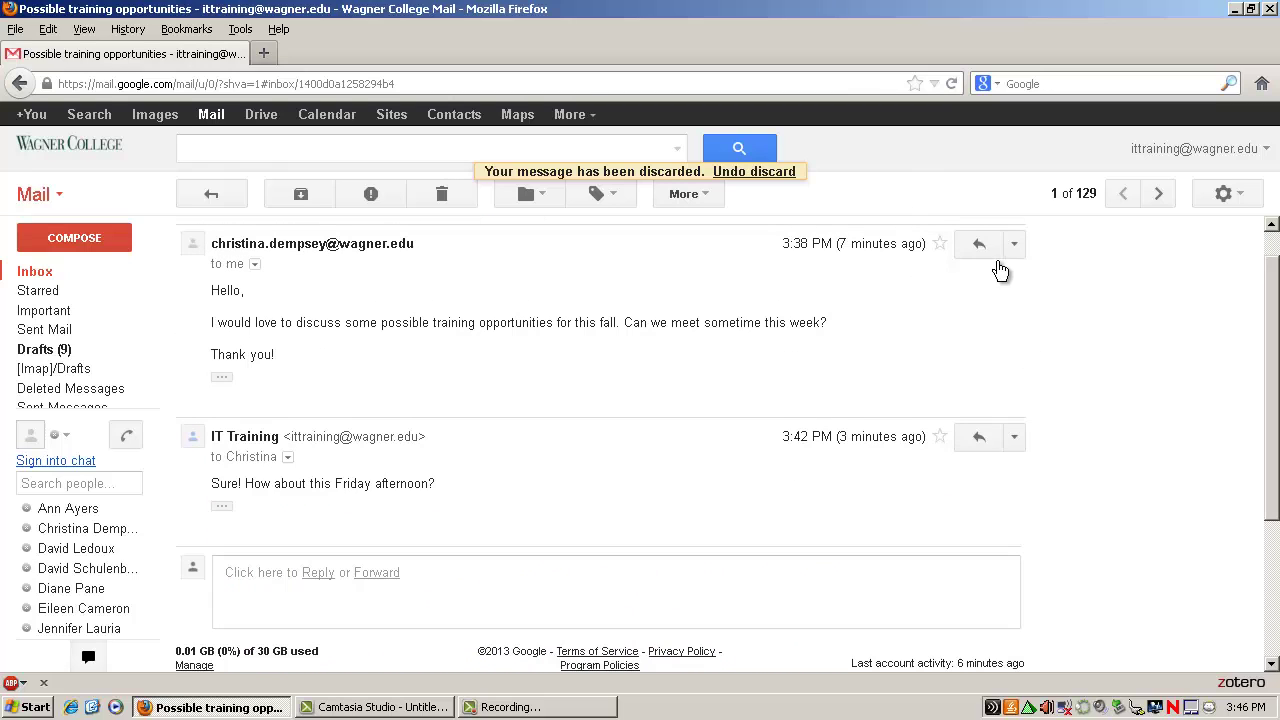
Begin another reply to the original message and open its recipient line for editing
{"action": "left_click", "coordinate": [979, 244]}
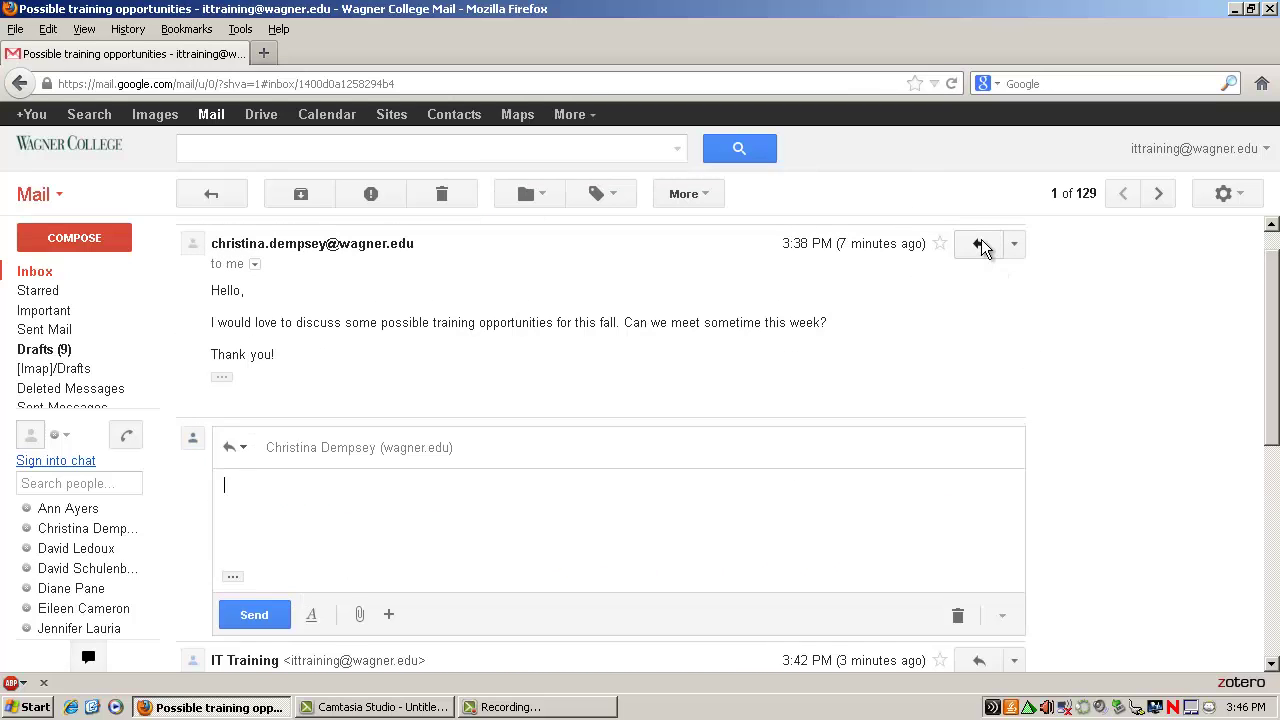
{"action": "left_click", "coordinate": [517, 448]}
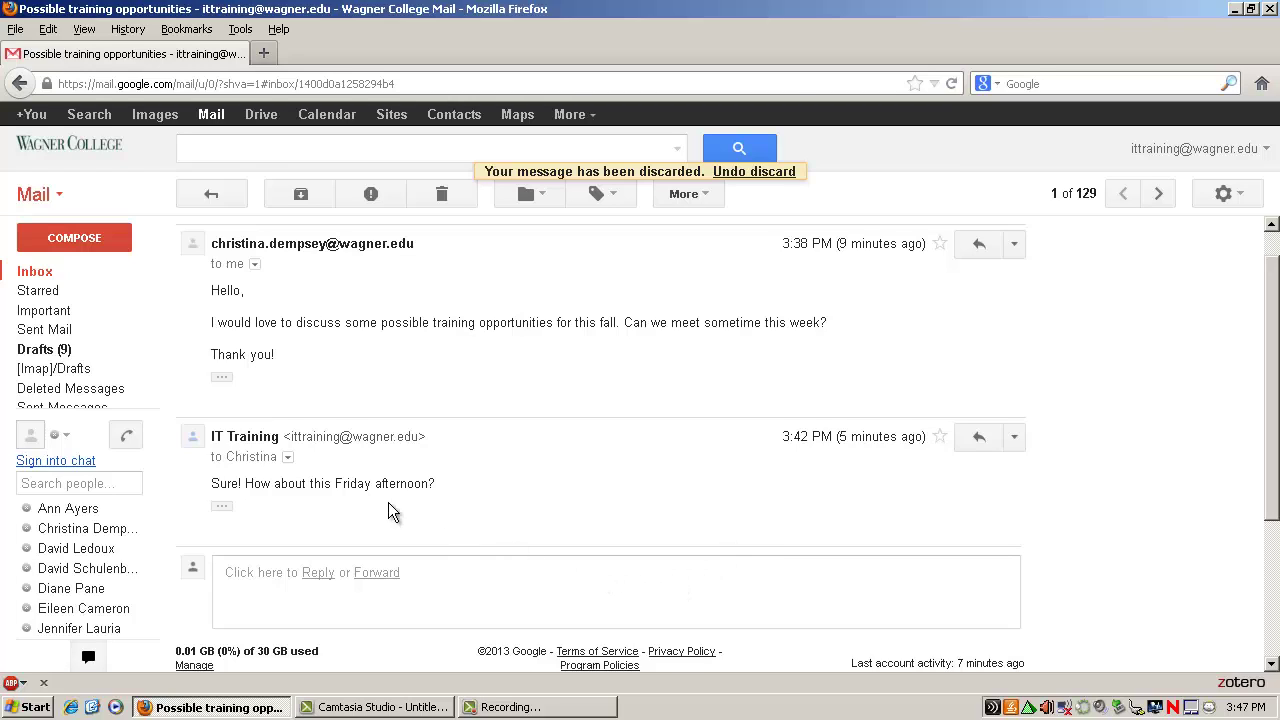
View the sender, recipient, date and subject details of the sent reply, and close them
{"action": "left_click", "coordinate": [288, 460]}
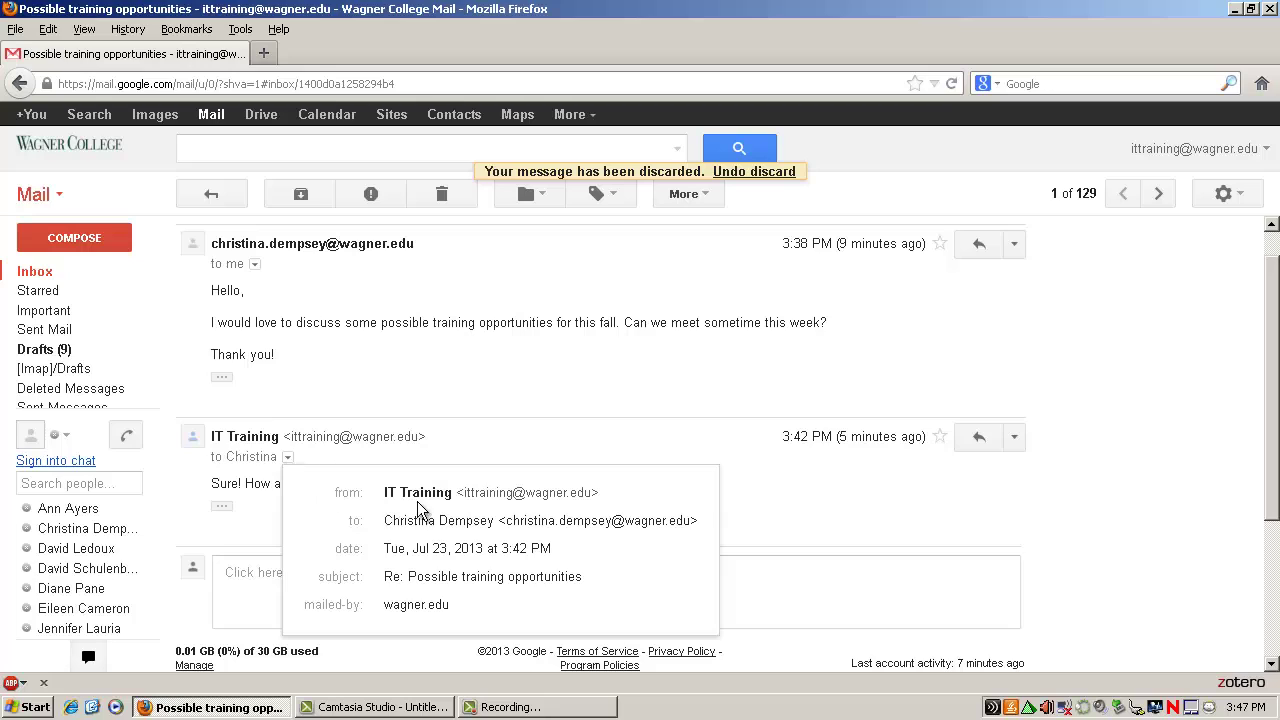
{"action": "mouse_move", "coordinate": [422, 528]}
{"action": "left_click", "coordinate": [268, 527]}
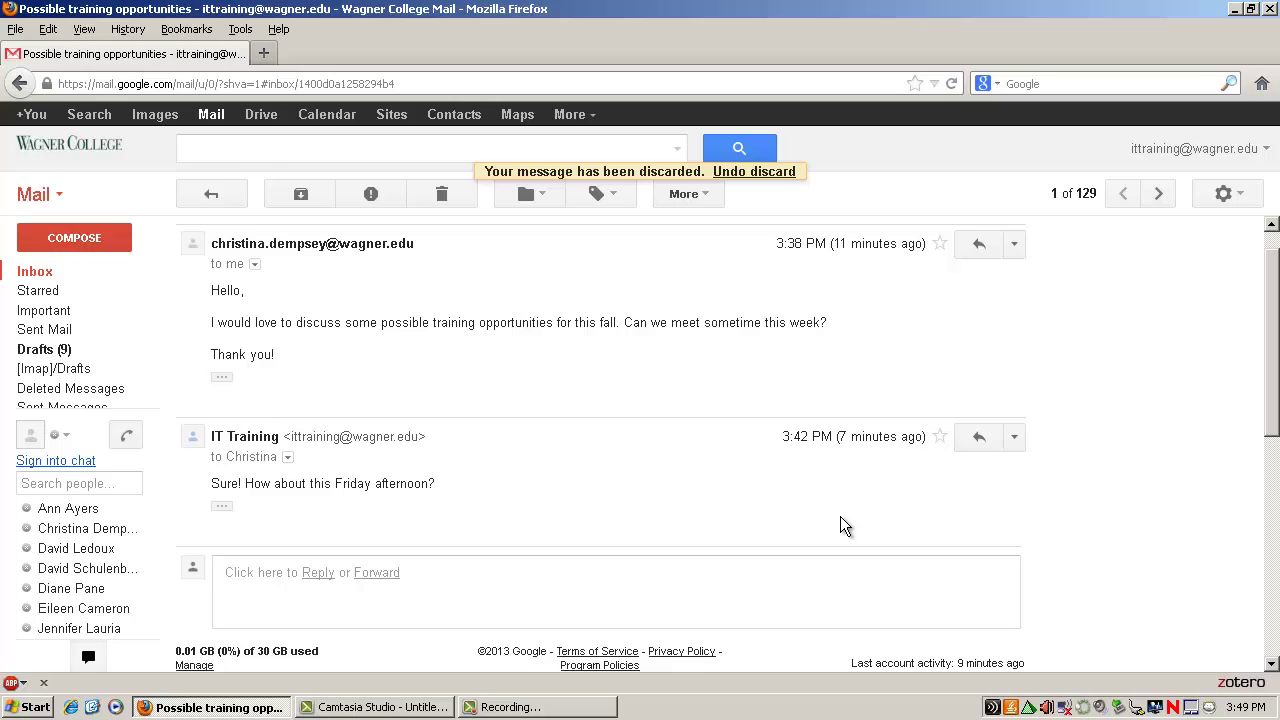
Draft a reply to the original message with the subject changed to "Packing List for Summer Vacation." and discard it
{"action": "left_click", "coordinate": [972, 250]}
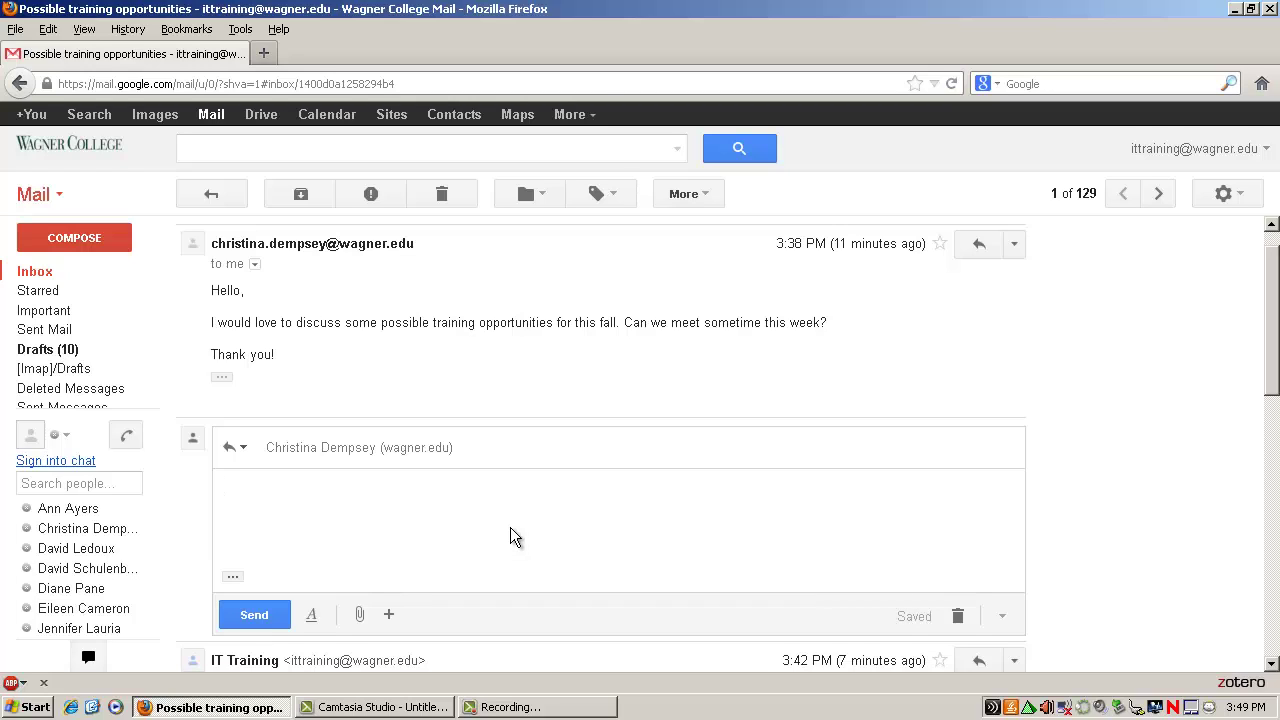
{"action": "left_click", "coordinate": [240, 447]}
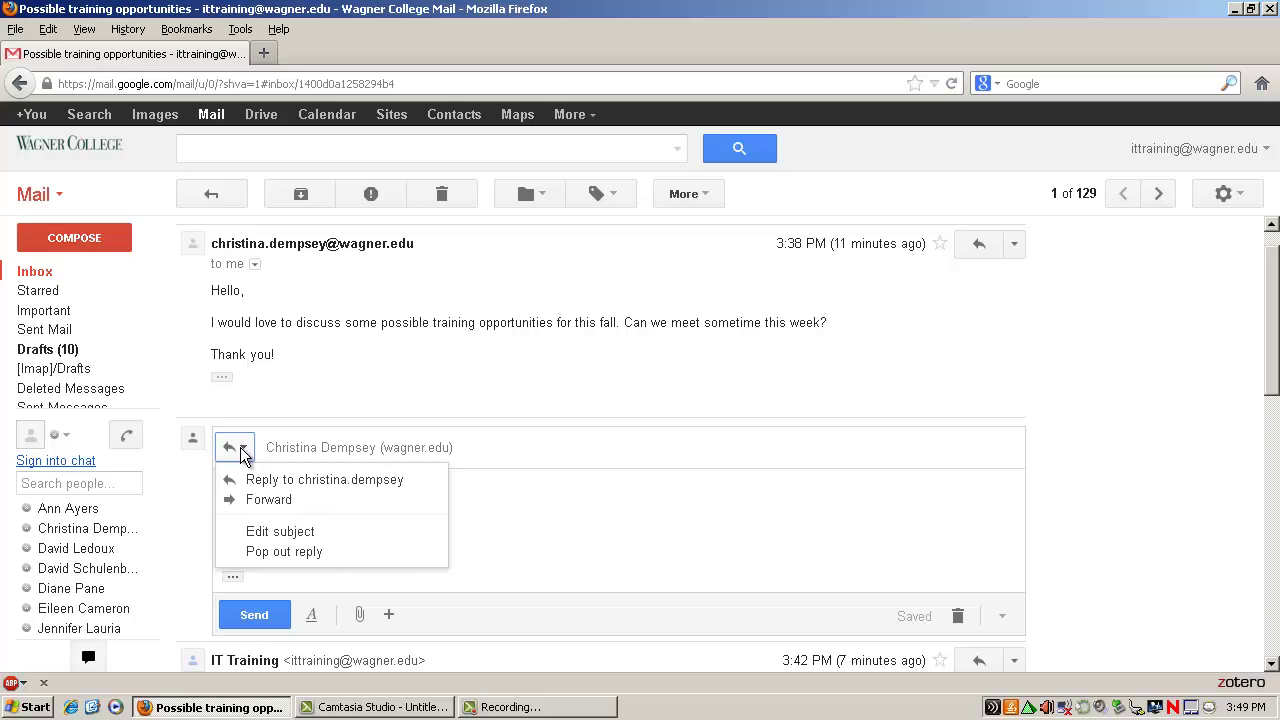
{"action": "left_click", "coordinate": [258, 535]}
{"action": "left_click_drag", "start_coordinate": [1017, 326], "coordinate": [632, 316]}
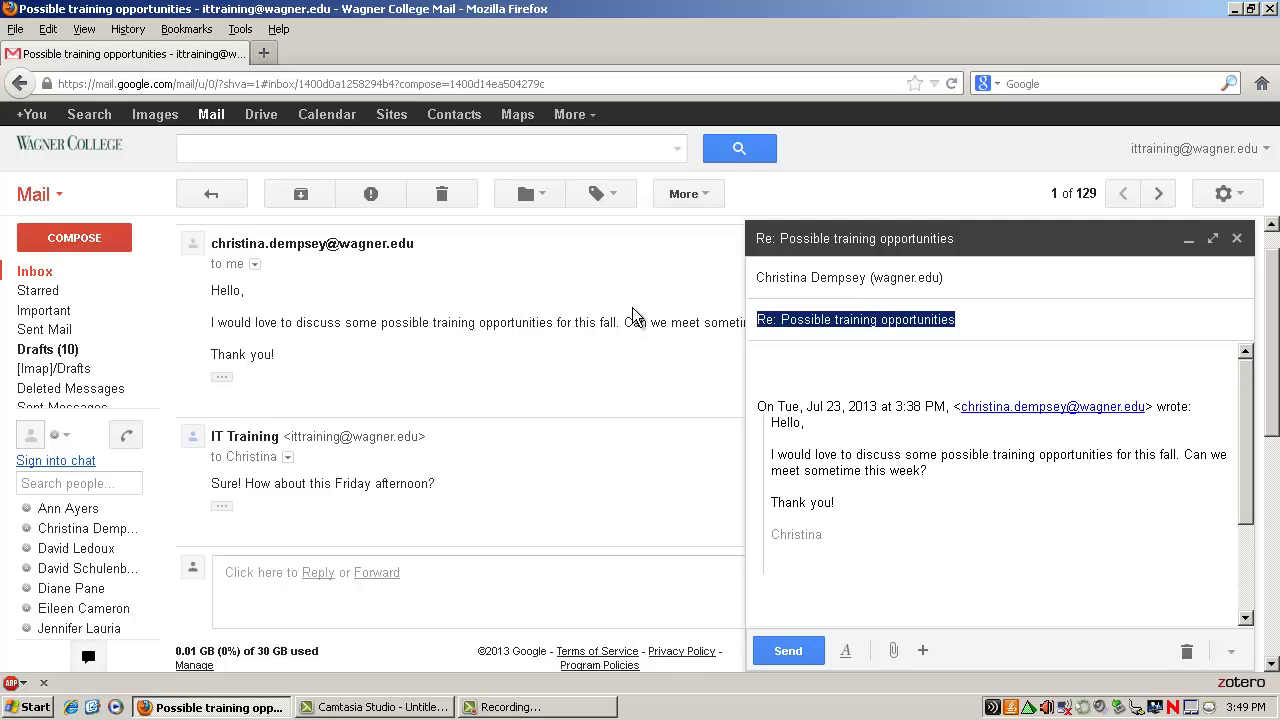
{"action": "type", "text": "Packing"}
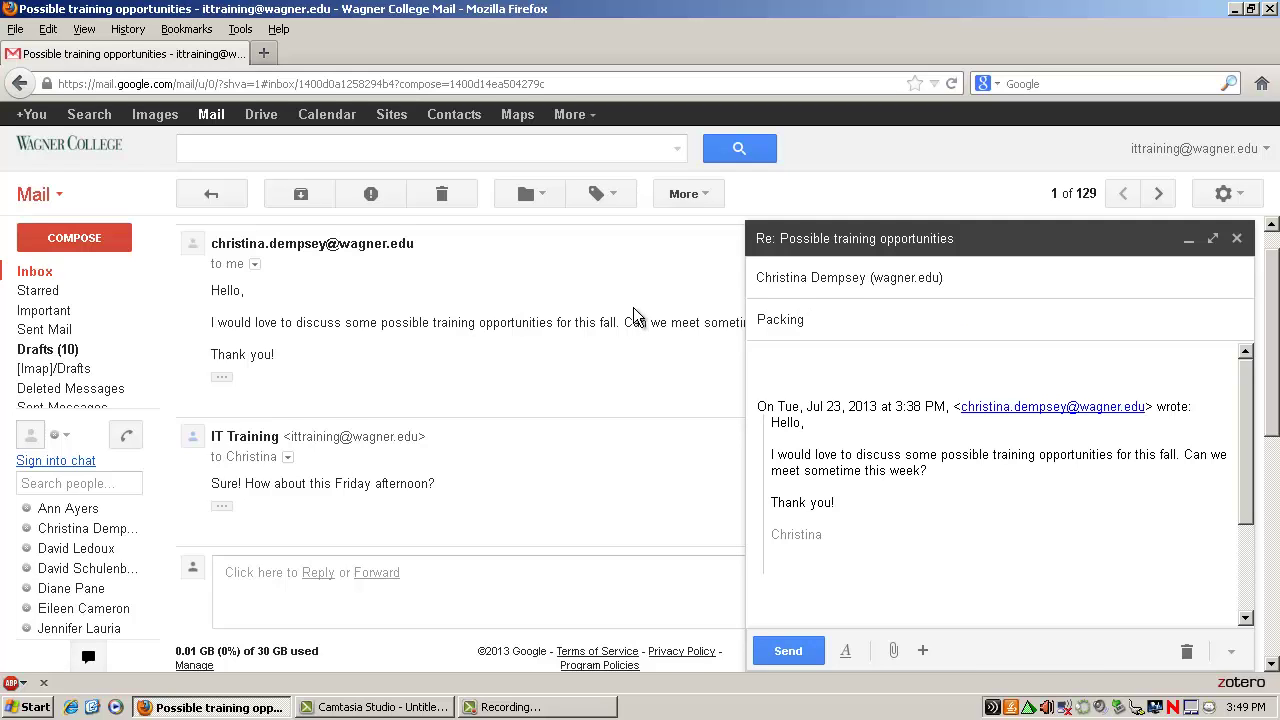
{"action": "type", "text": " List for Summer Vacation."}
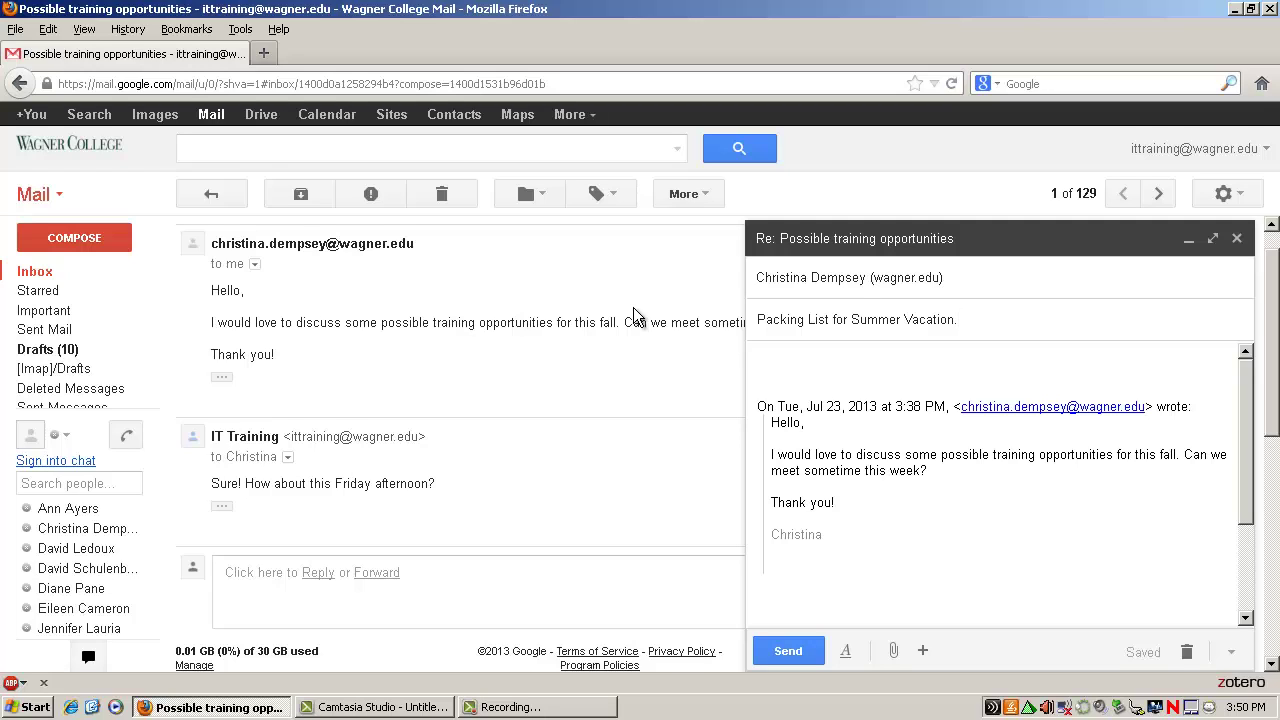
{"action": "left_click", "coordinate": [1186, 652]}
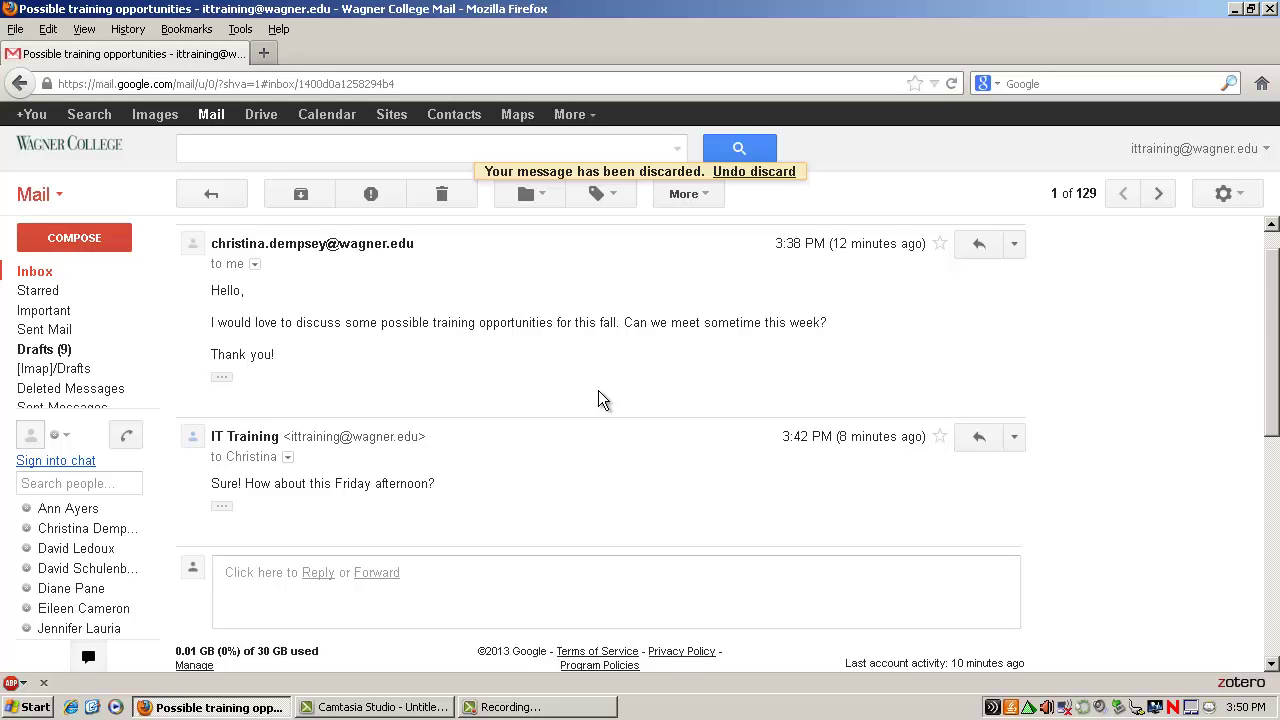
Turn conversation view off in the general mail settings and save the changes
{"action": "left_click", "coordinate": [1245, 197]}
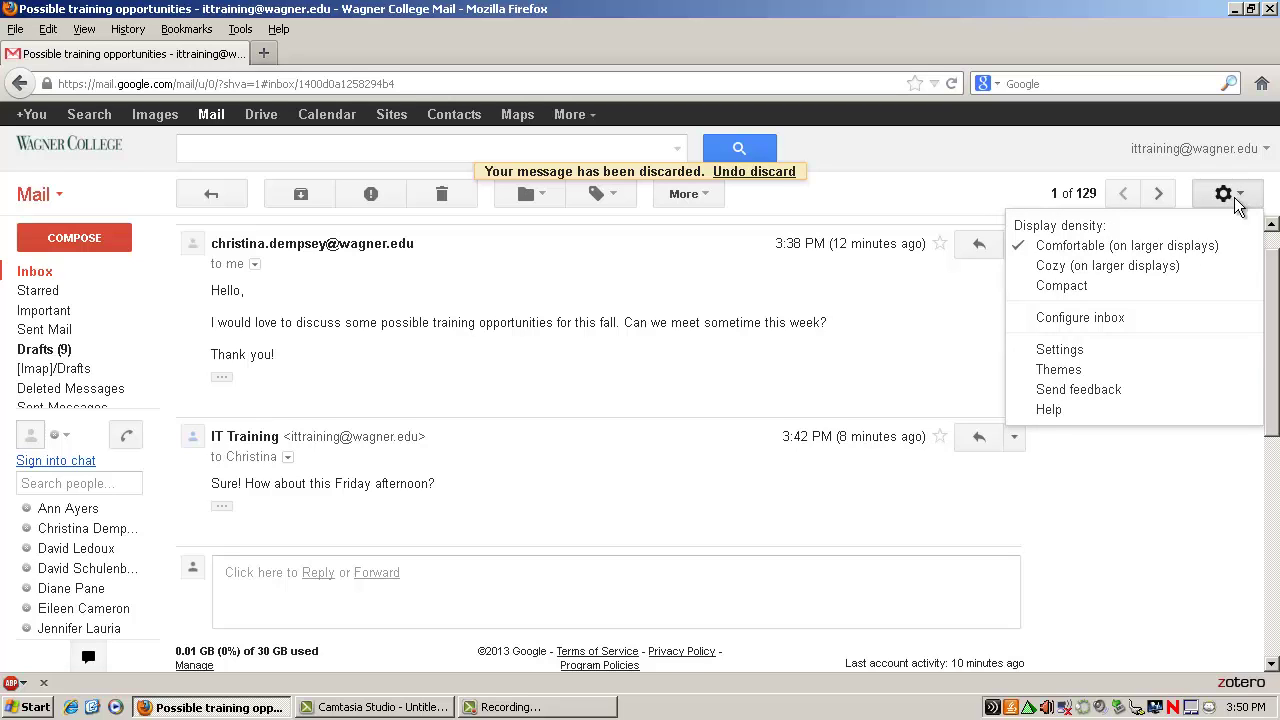
{"action": "left_click", "coordinate": [1060, 350]}
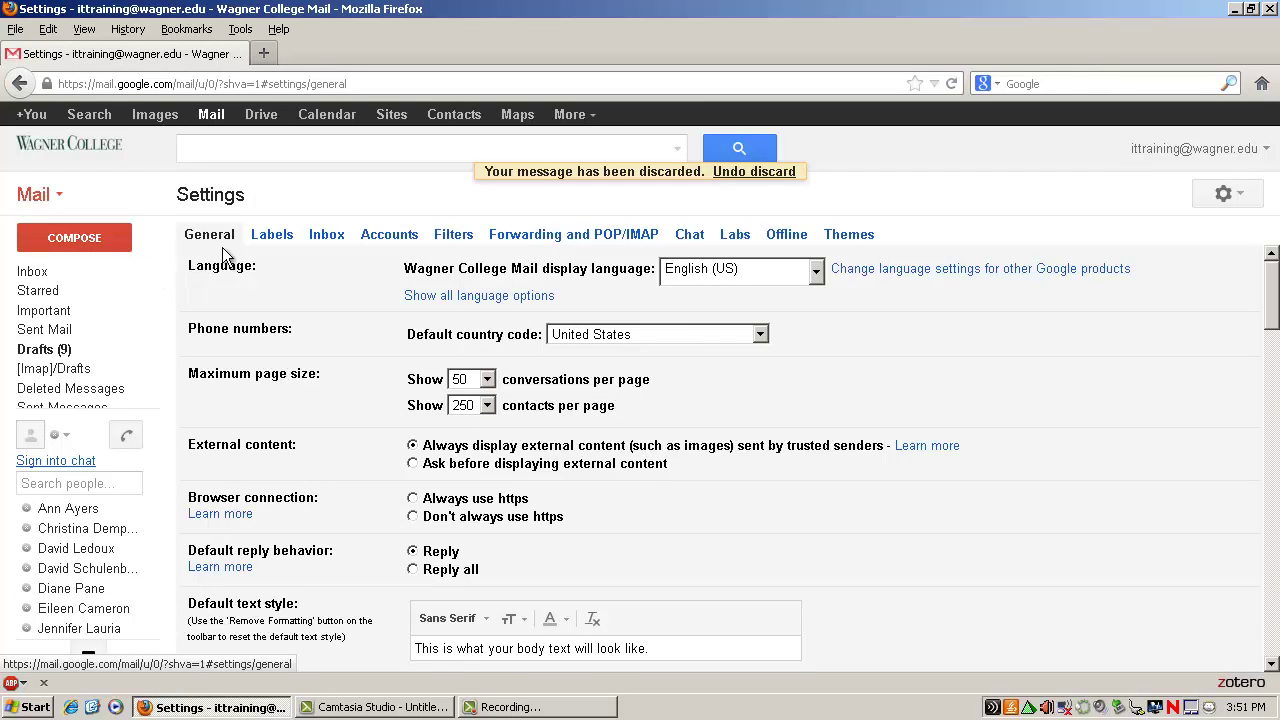
{"action": "scroll", "coordinate": [284, 417], "scroll_direction": "down", "scroll_amount": 4}
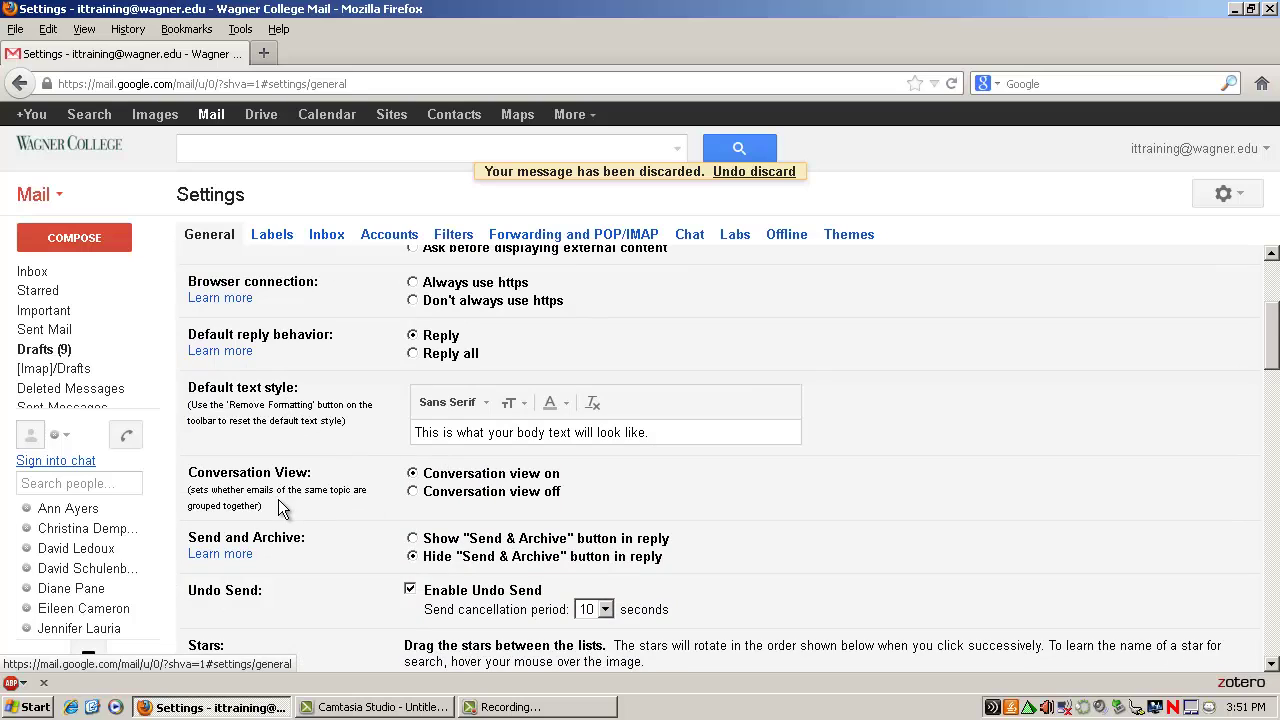
{"action": "left_click", "coordinate": [413, 492]}
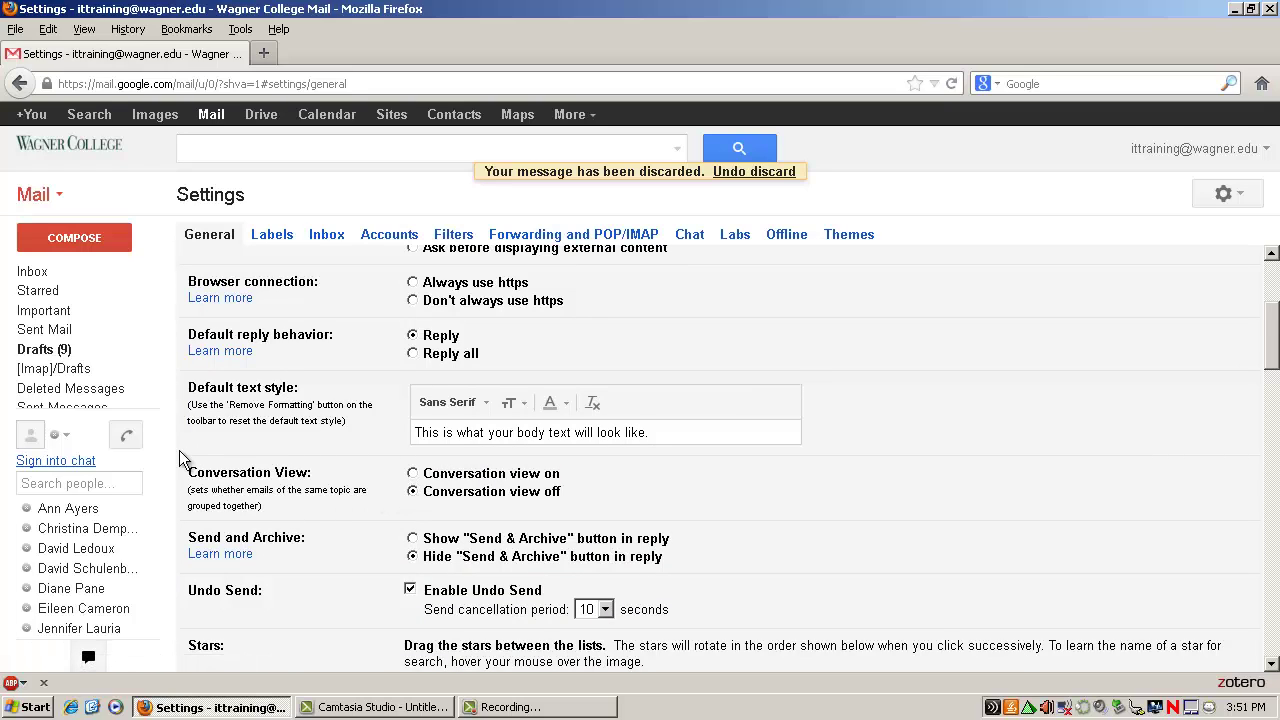
{"action": "scroll", "coordinate": [183, 458], "scroll_direction": "down", "scroll_amount": 5}
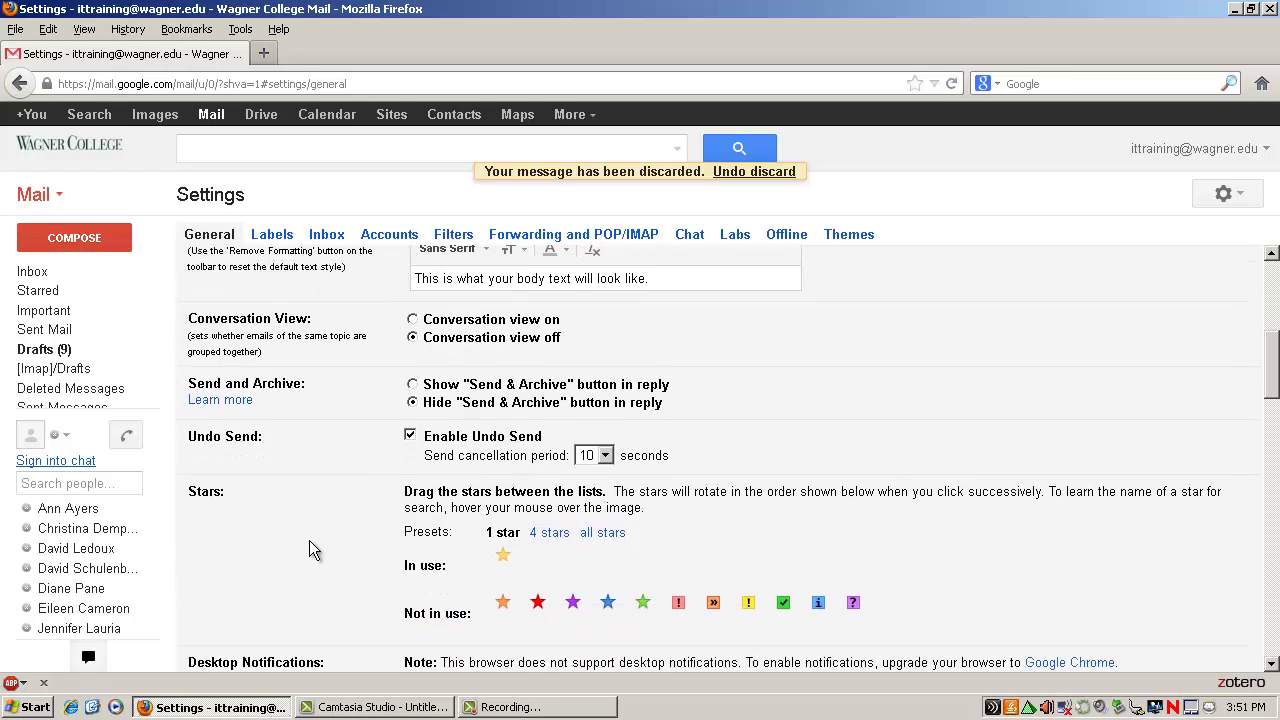
{"action": "scroll", "coordinate": [355, 545], "scroll_direction": "down", "scroll_amount": 10}
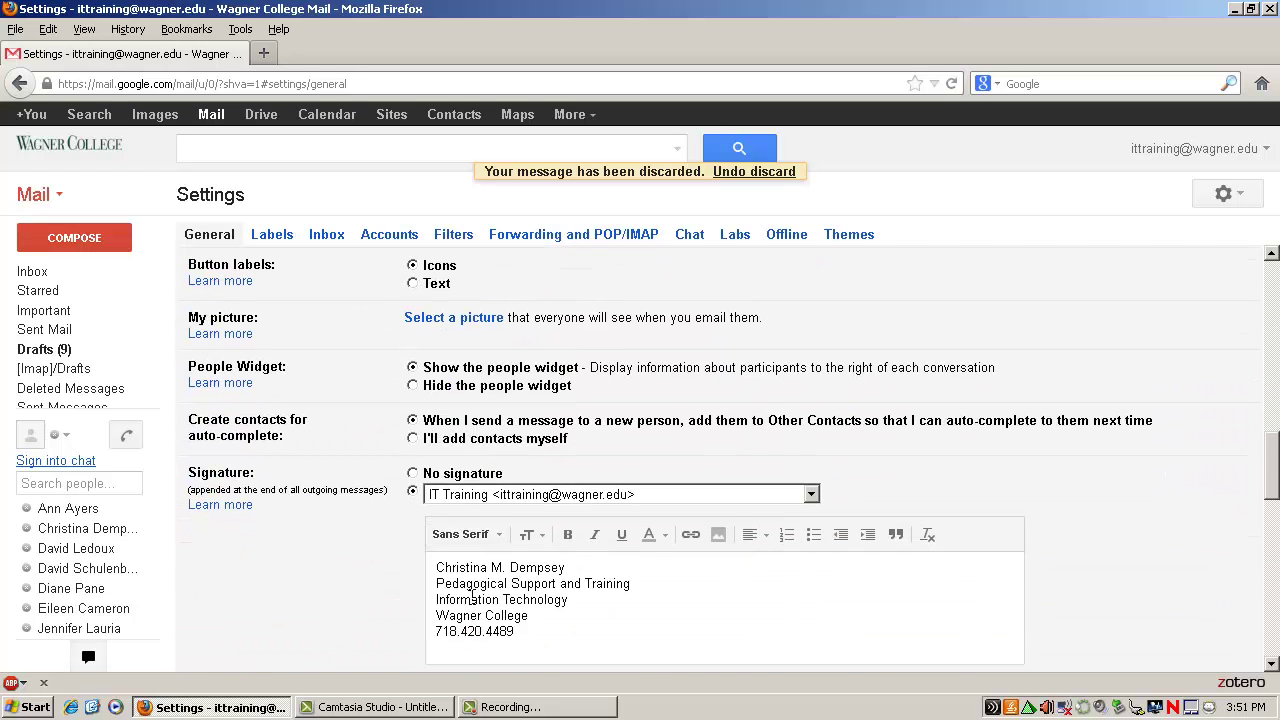
{"action": "scroll", "coordinate": [463, 605], "scroll_direction": "down", "scroll_amount": 15}
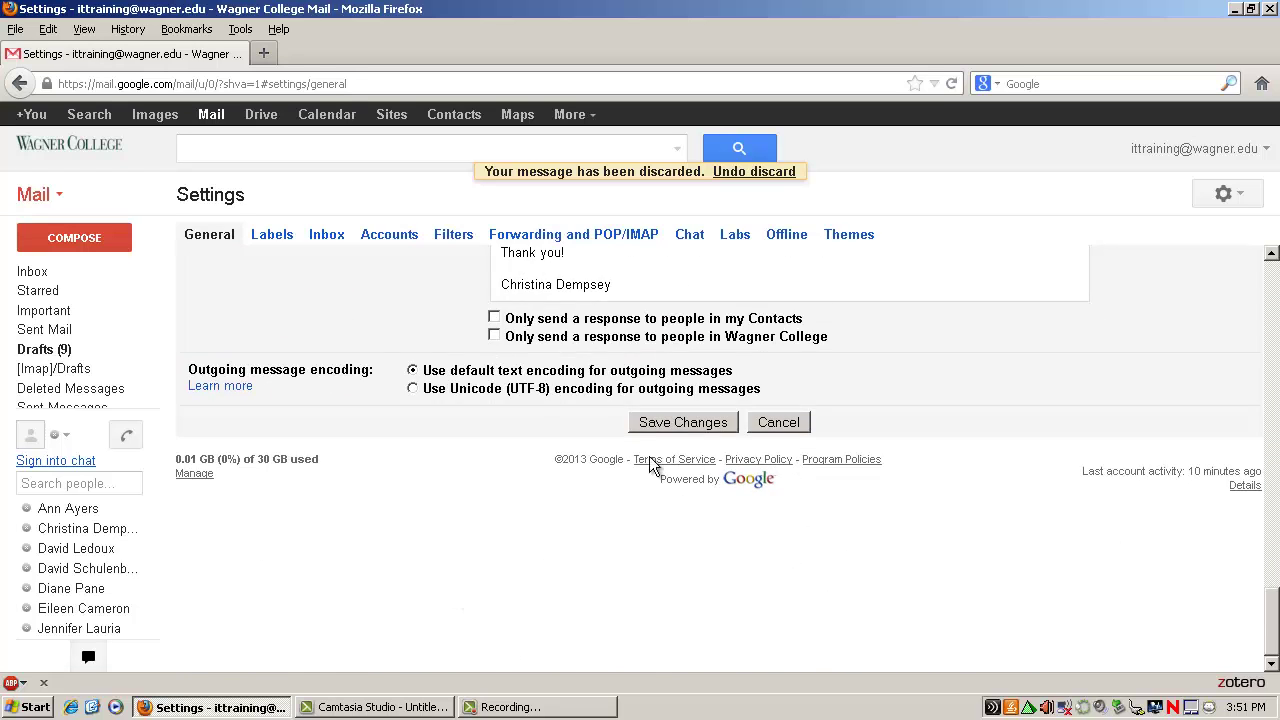
{"action": "left_click", "coordinate": [710, 427]}
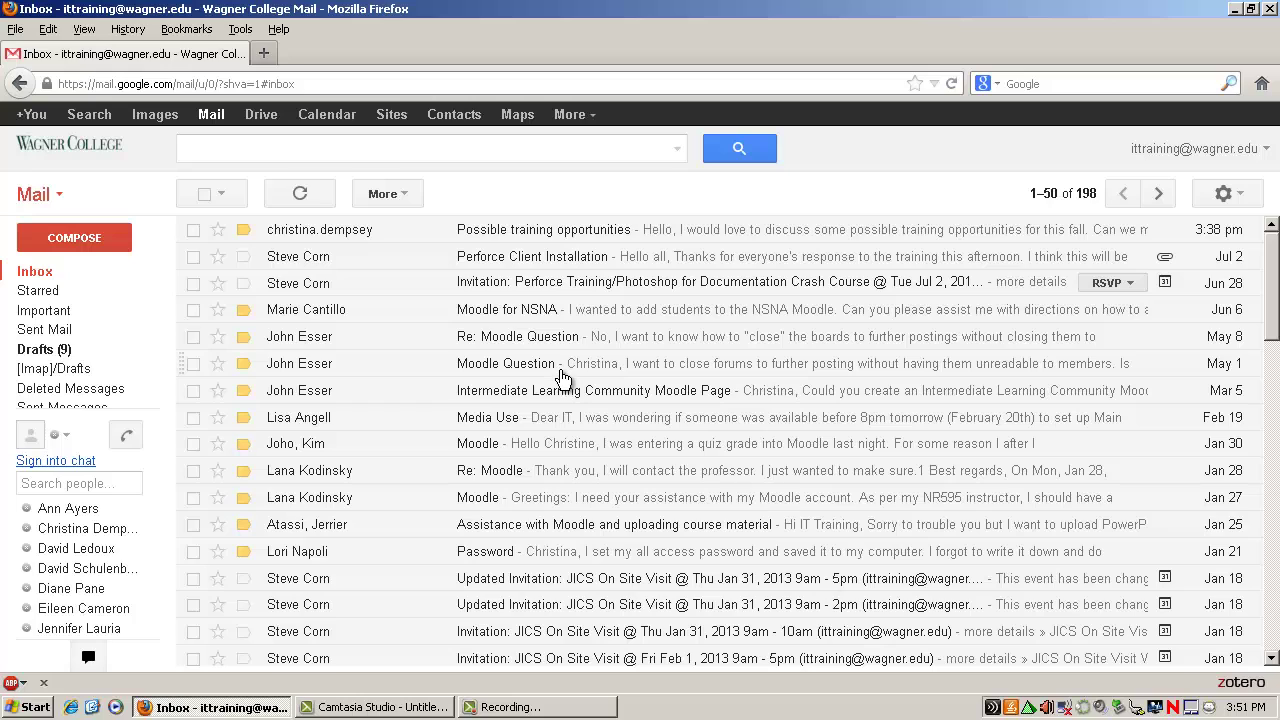
Open the ungrouped "Possible training opportunities" message from the inbox
{"action": "left_click", "coordinate": [605, 237]}
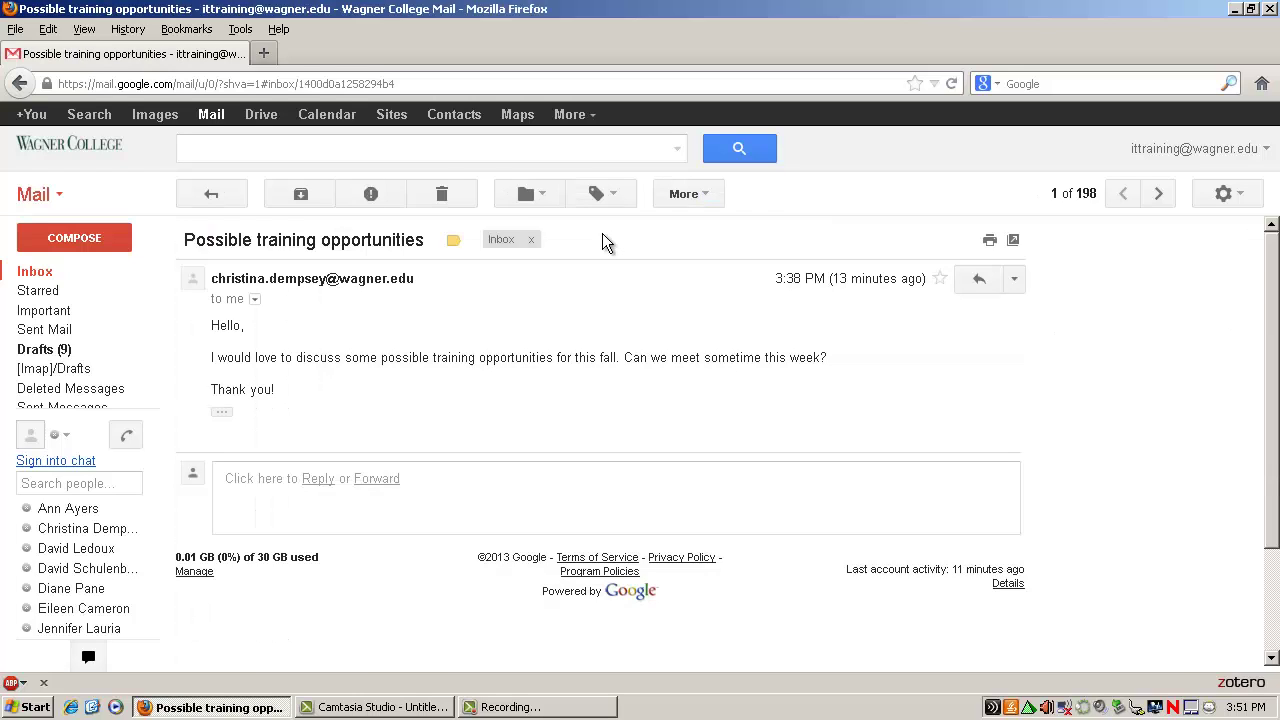